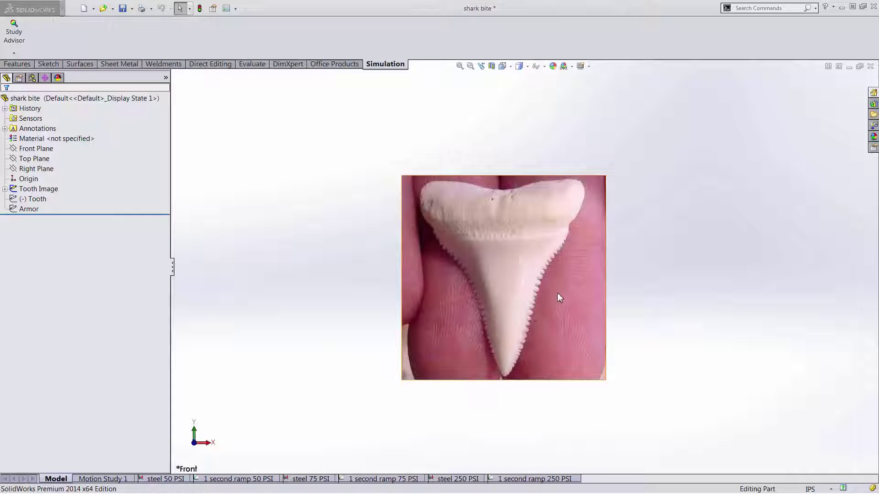
# Show the Tooth and Armor sketches and hide the Tooth Image sketch
pyautogui.click(32, 199)
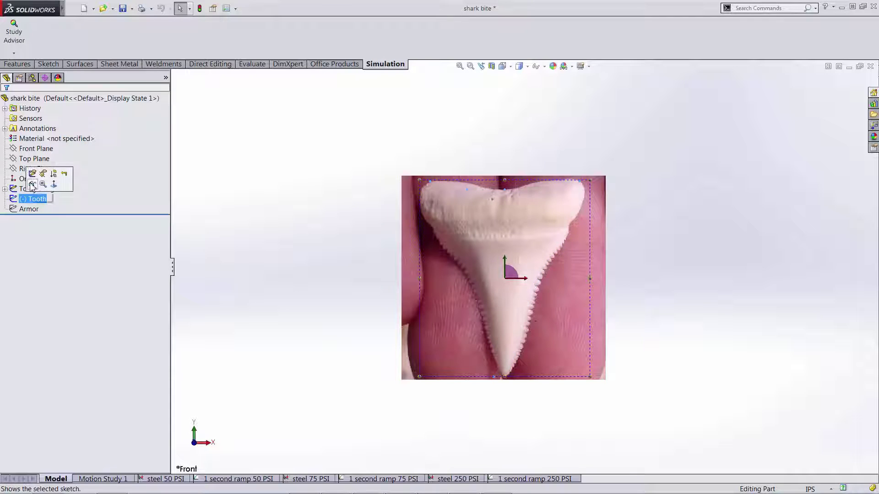
pyautogui.click(461, 187)
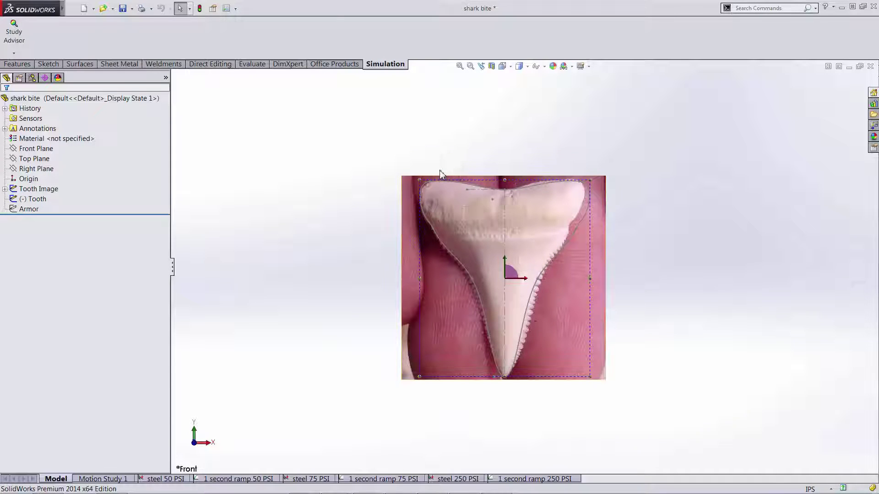
pyautogui.click(39, 189)
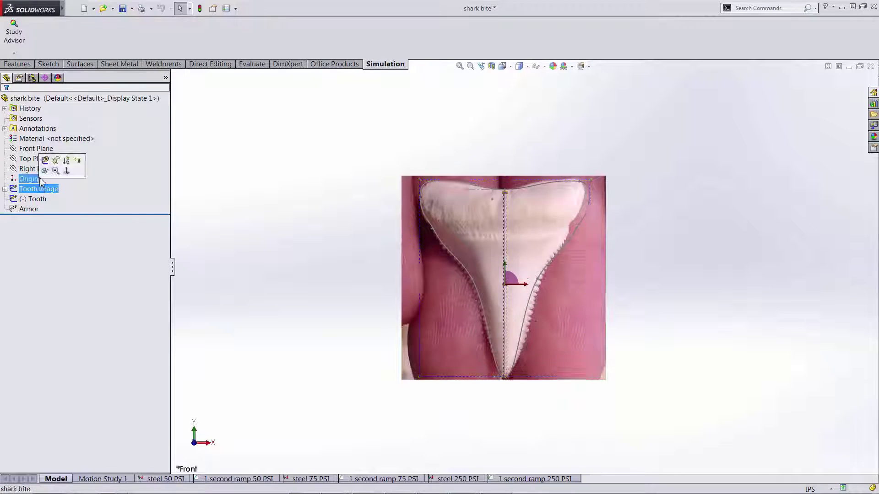
pyautogui.click(44, 171)
pyautogui.rightClick(29, 208)
pyautogui.click(35, 198)
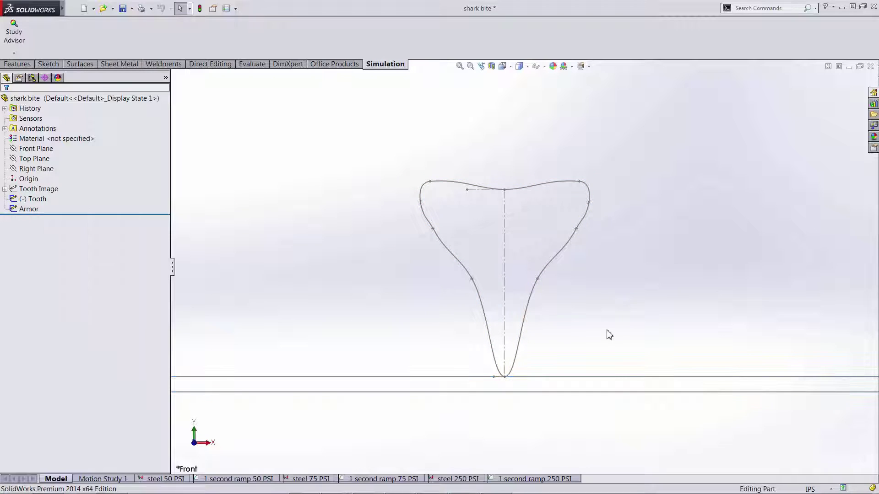
pyautogui.scroll(4, 608, 334)
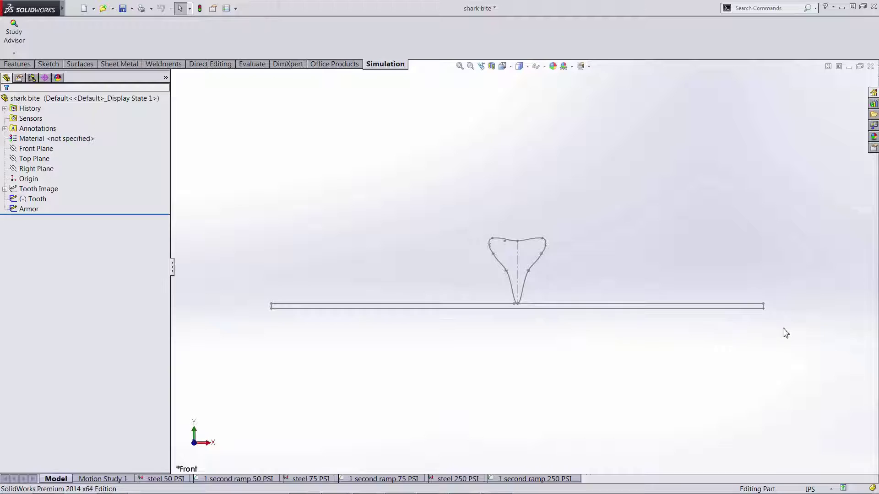
# Open the steel 50 PSI study from the back view and review its 2D simplification type and section definition
pyautogui.hotkey('ctrl', '2')
pyautogui.click(174, 479)
pyautogui.click(40, 202)
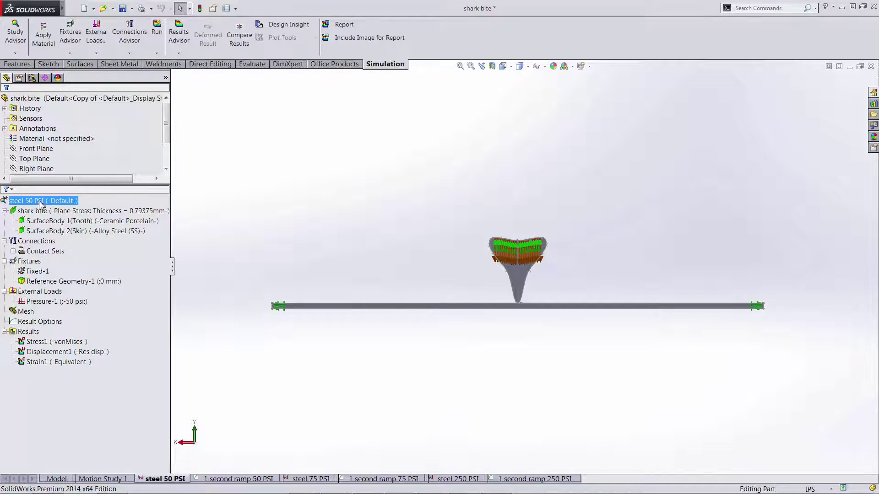
pyautogui.rightClick(41, 203)
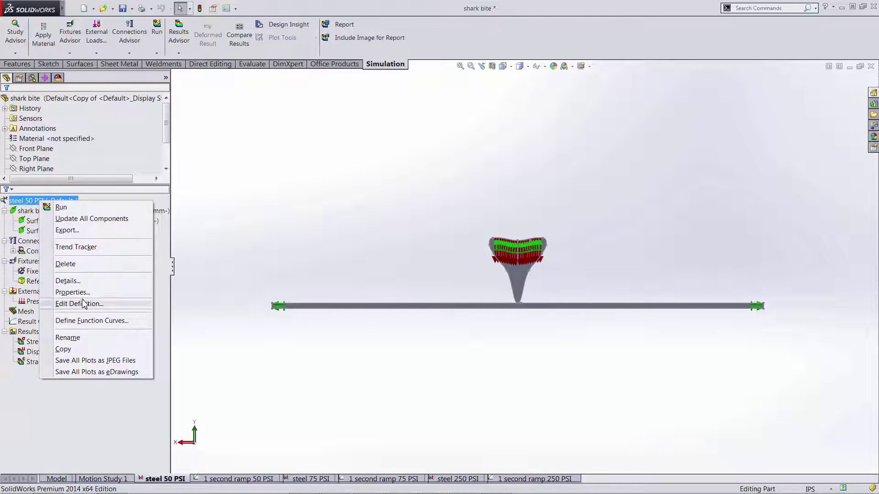
pyautogui.click(84, 305)
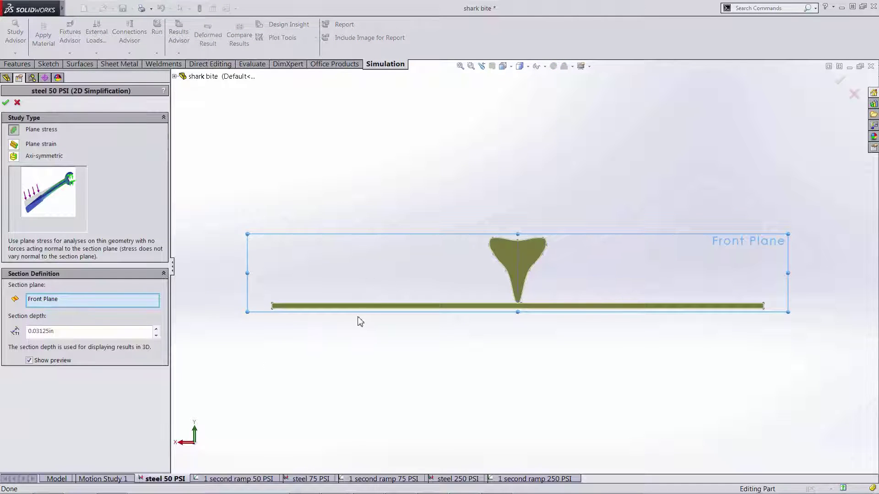
pyautogui.moveTo(375, 332); pyautogui.dragTo(395, 322, button='middle')
pyautogui.click(6, 103)
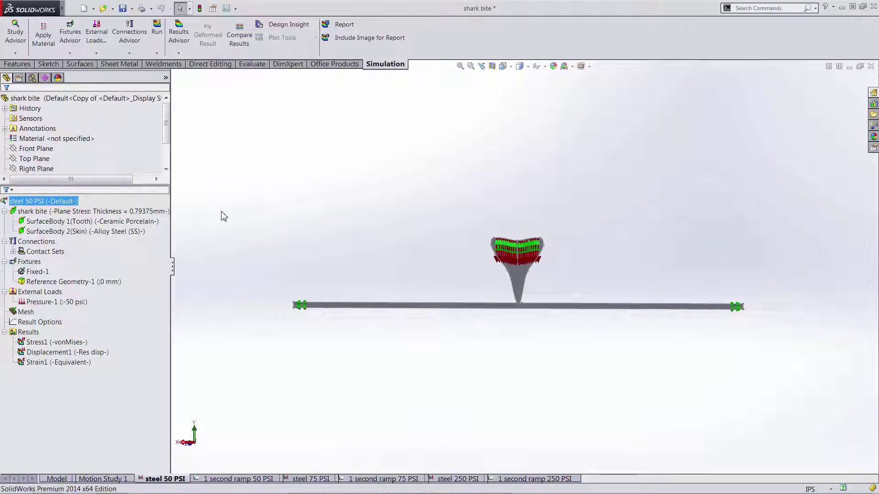
# Identify the tooth and skin surface bodies in the study and inspect the tooth body's material properties
pyautogui.click(127, 222)
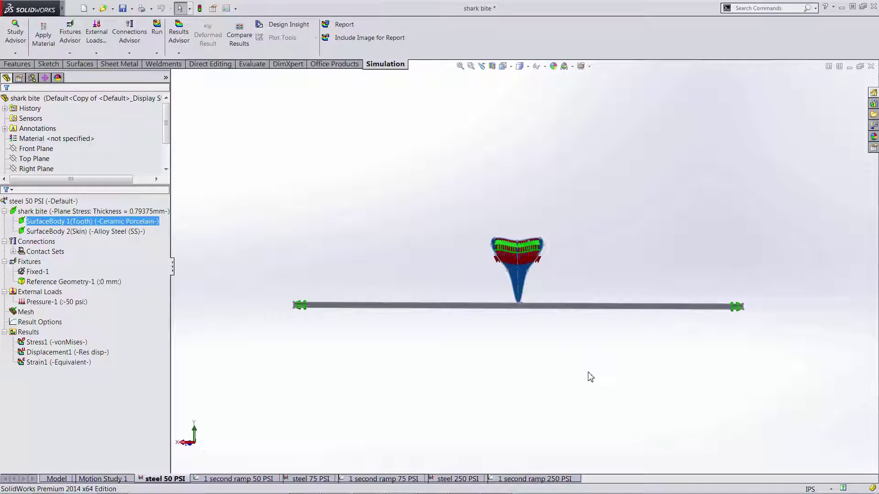
pyautogui.moveTo(588, 377); pyautogui.dragTo(544, 380, button='middle')
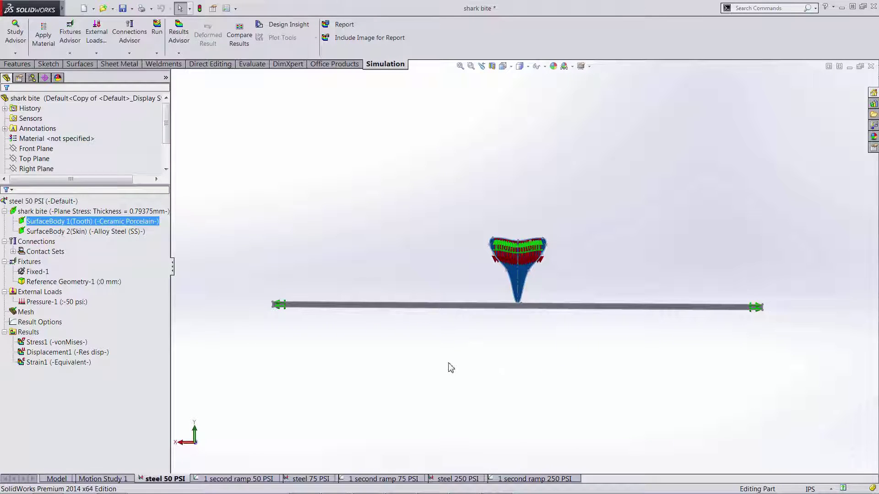
pyautogui.click(118, 232)
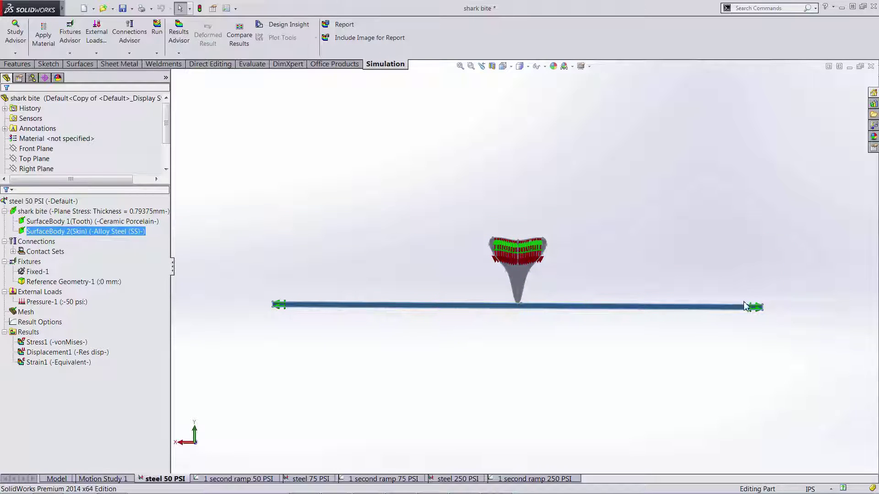
pyautogui.click(120, 222)
pyautogui.rightClick(121, 223)
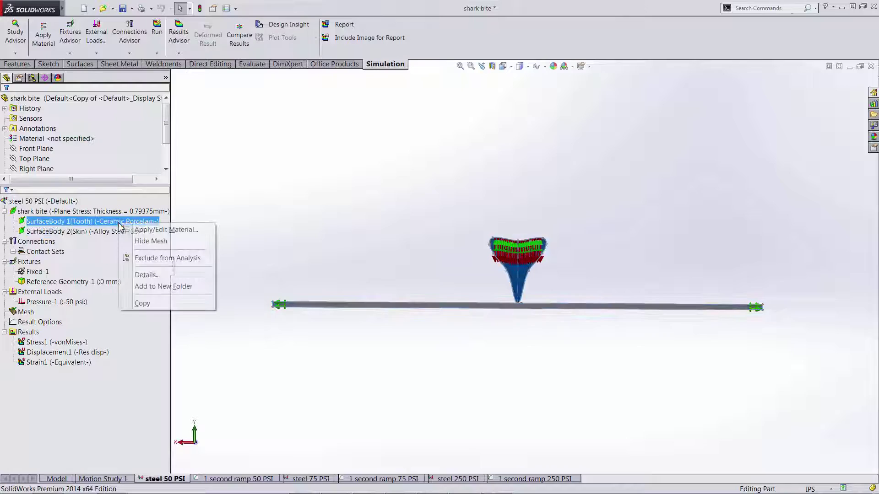
pyautogui.click(142, 230)
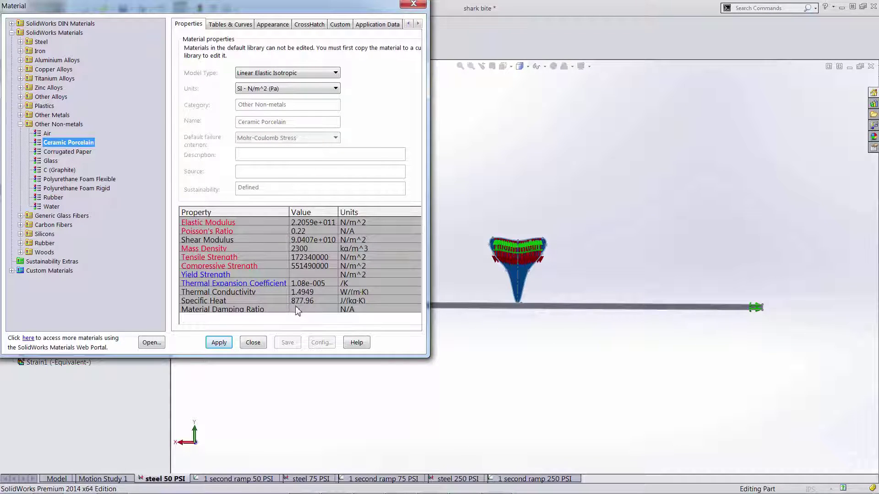
pyautogui.click(252, 343)
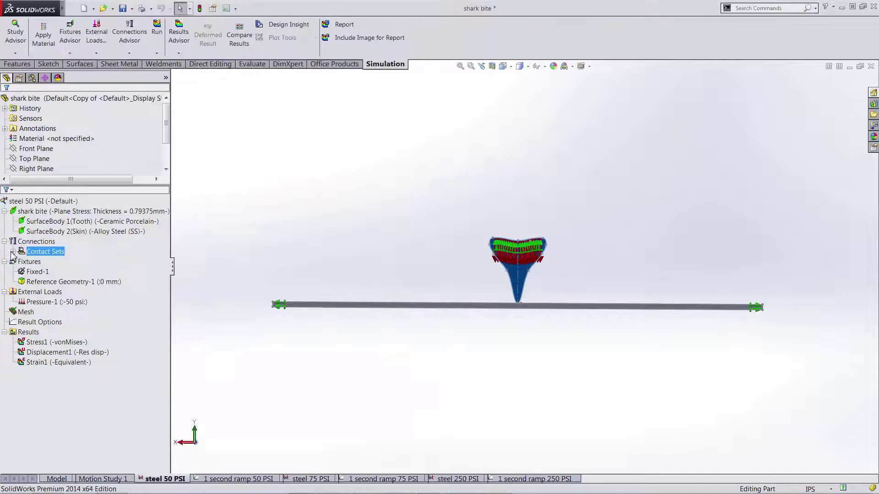
# Review the contact set's type and edge selections where the tooth tip meets the skin
pyautogui.rightClick(55, 262)
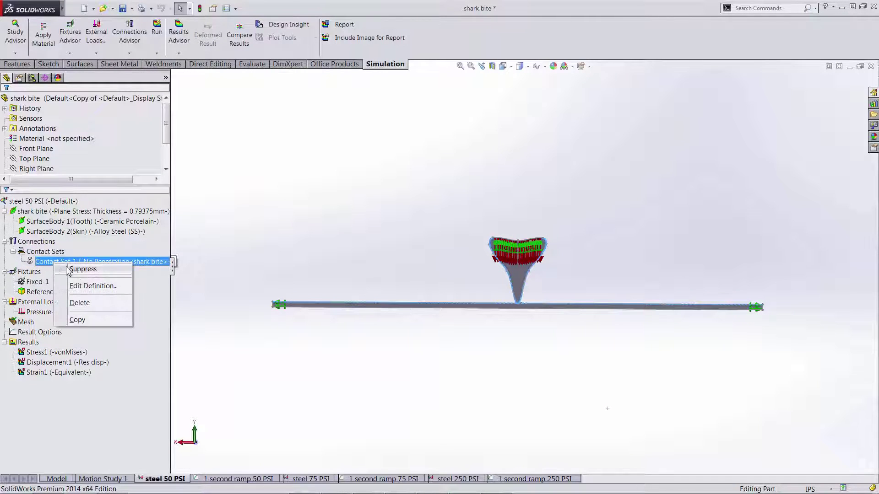
pyautogui.click(84, 285)
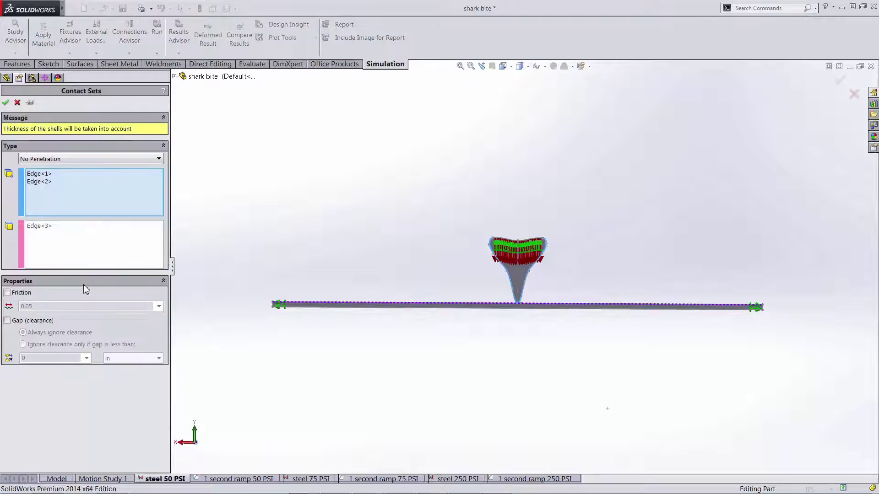
pyautogui.scroll(-5, 522, 298)
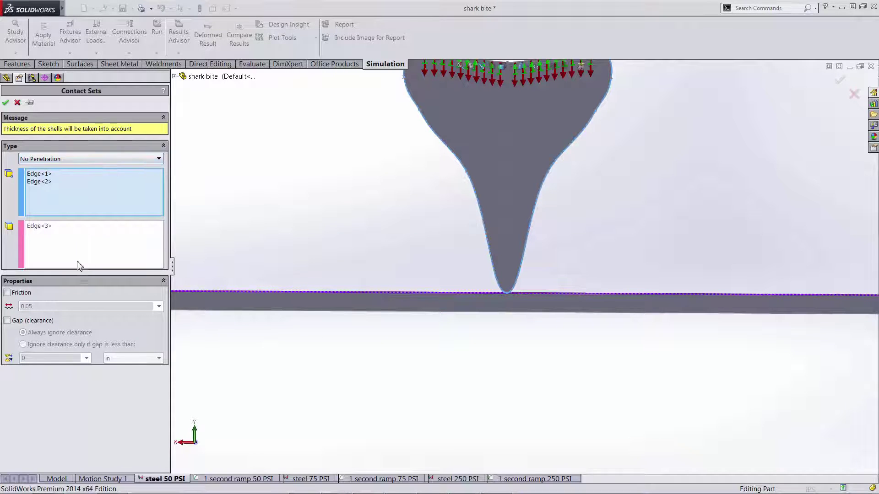
pyautogui.click(19, 104)
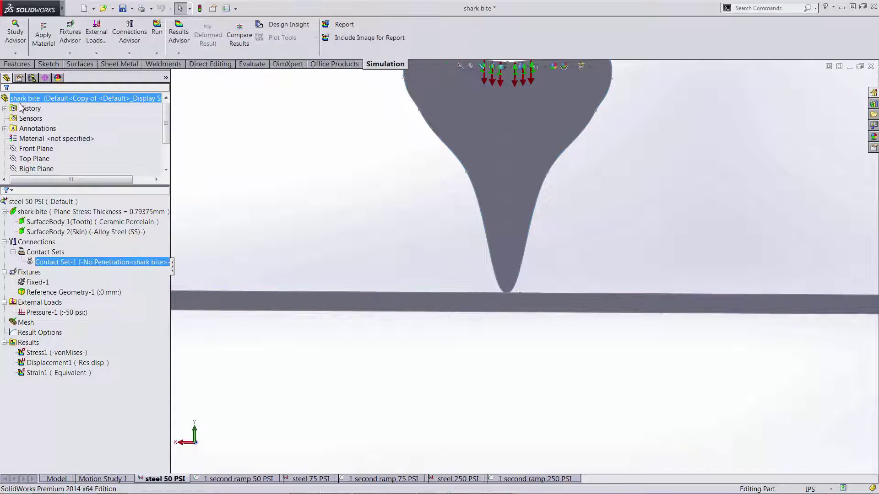
# Review the Fixed-1 fixture definition and inspect the fixed edges at both ends of the skin
pyautogui.click(32, 283)
pyautogui.rightClick(32, 284)
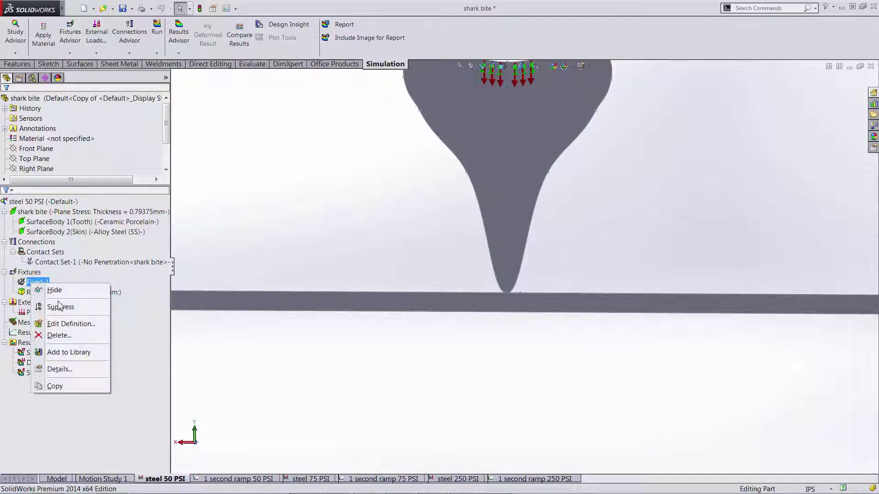
pyautogui.click(60, 328)
pyautogui.press('f')
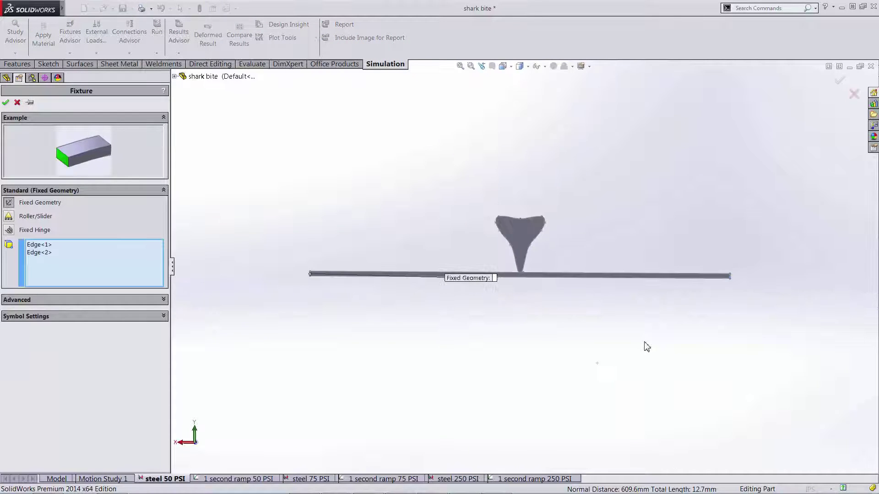
pyautogui.scroll(-3, 682, 286)
pyautogui.scroll(-4, 641, 281)
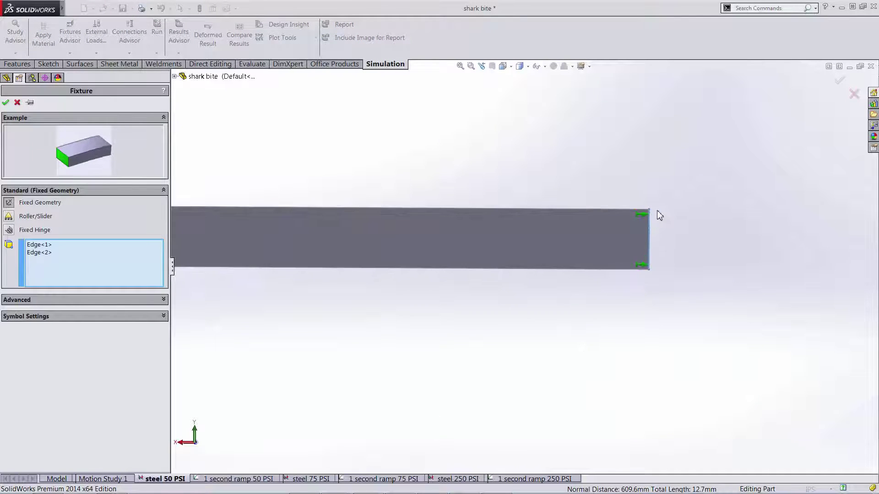
pyautogui.scroll(2, 645, 242)
pyautogui.scroll(4, 533, 310)
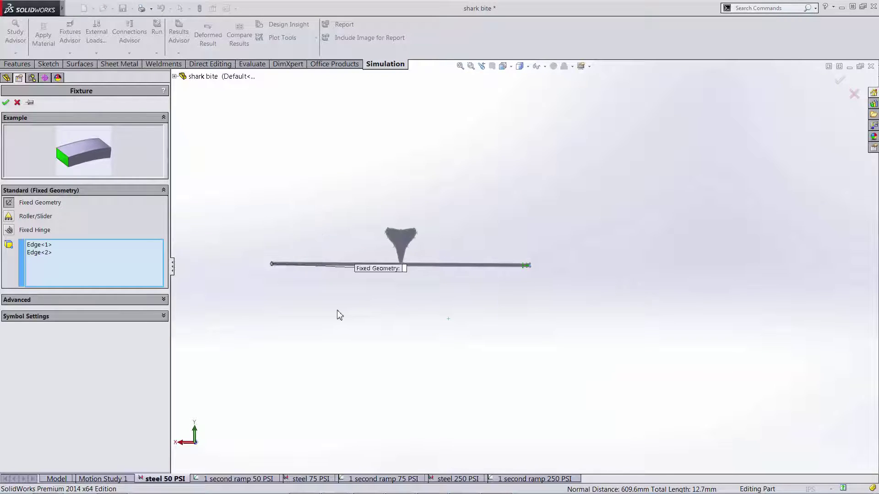
pyautogui.scroll(-5, 297, 284)
pyautogui.scroll(5, 540, 288)
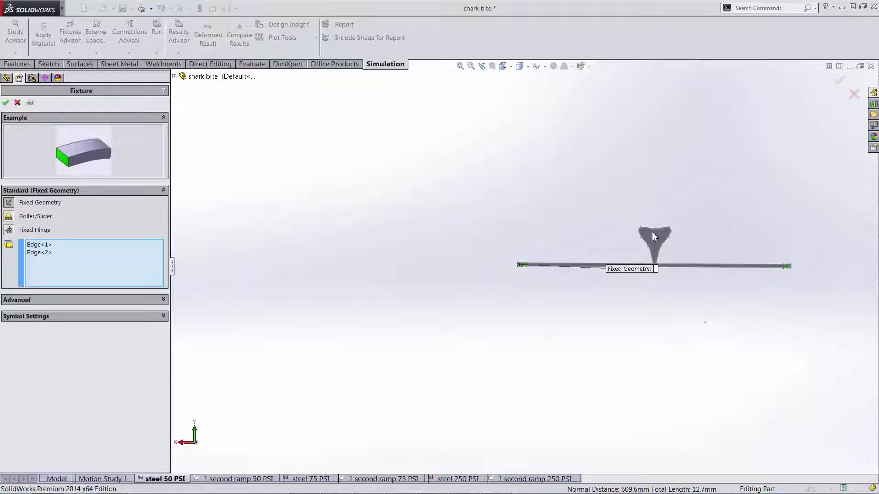
pyautogui.click(5, 102)
# Review the Reference Geometry-1 fixture's edges, reference plane and translation settings on the tooth's upper edges
pyautogui.click(69, 292)
pyautogui.rightClick(73, 293)
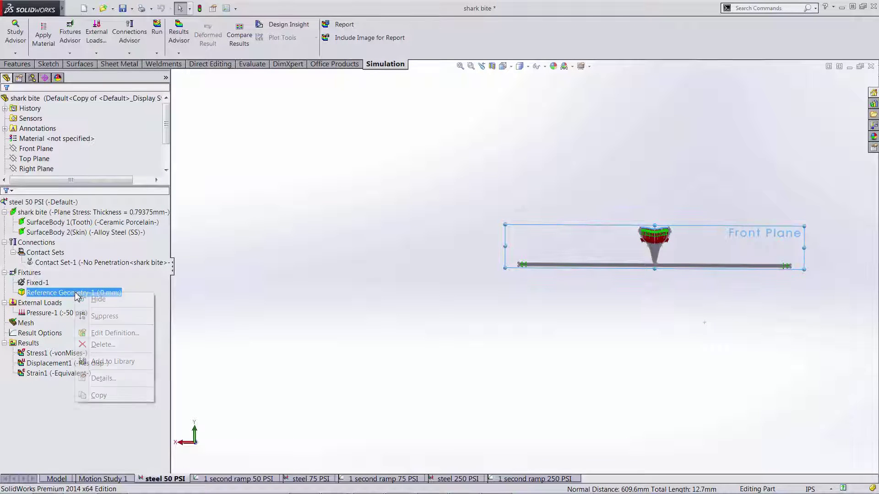
pyautogui.click(104, 333)
pyautogui.scroll(8, 663, 243)
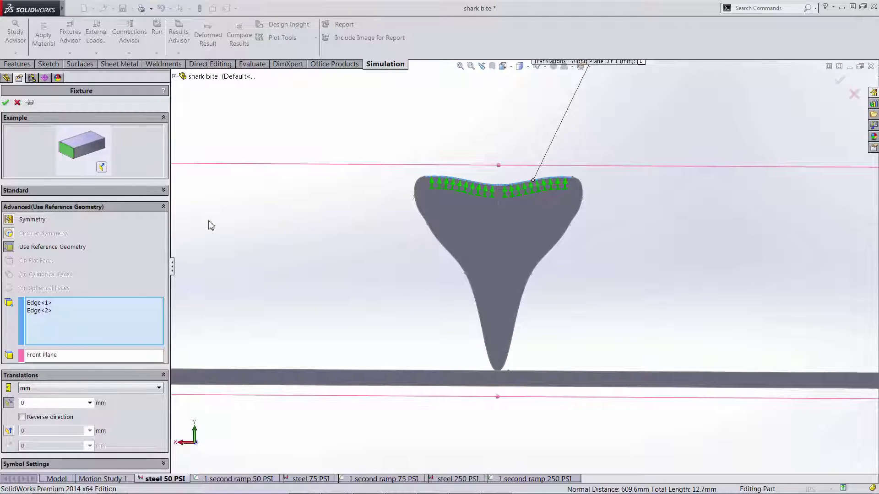
pyautogui.click(6, 103)
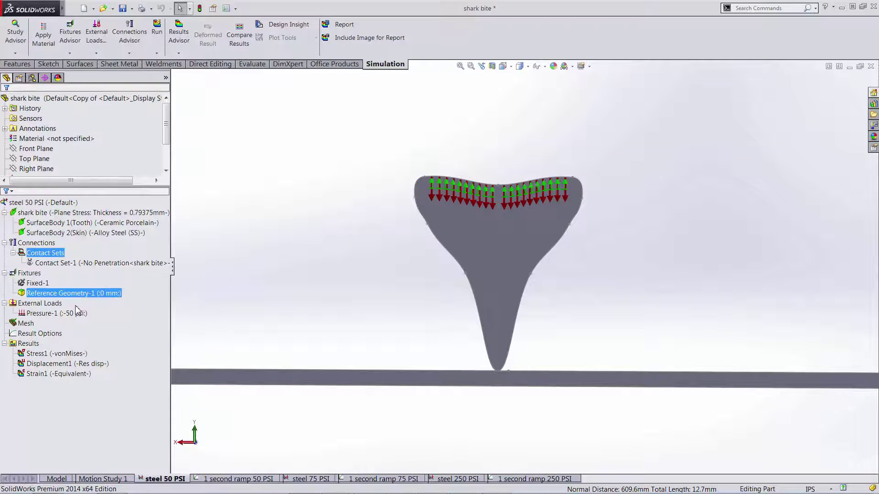
# Inspect the Pressure-1 load definition, try the skin face as its direction reference, and discard the edit
pyautogui.click(62, 315)
pyautogui.rightClick(62, 316)
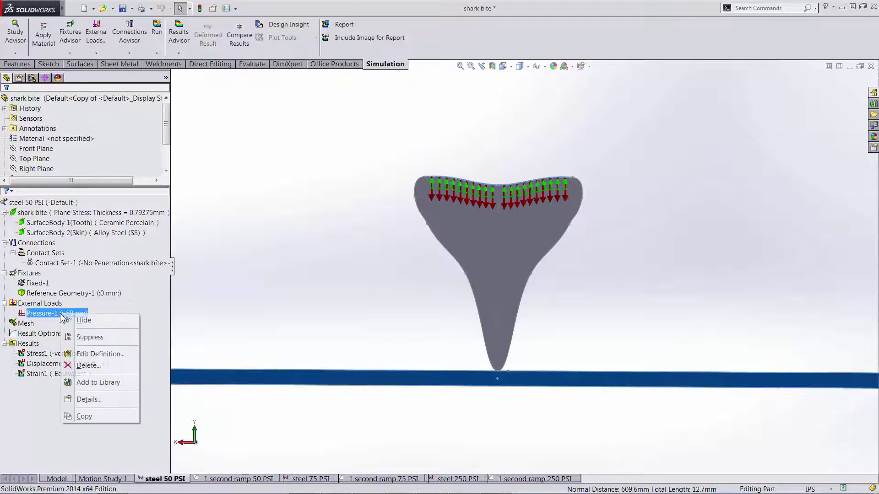
pyautogui.click(87, 353)
pyautogui.scroll(5, 388, 236)
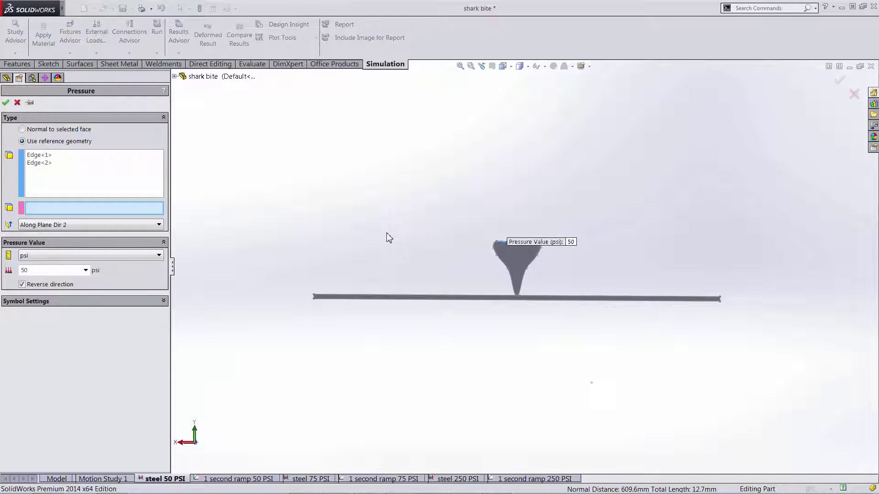
pyautogui.scroll(-5, 504, 288)
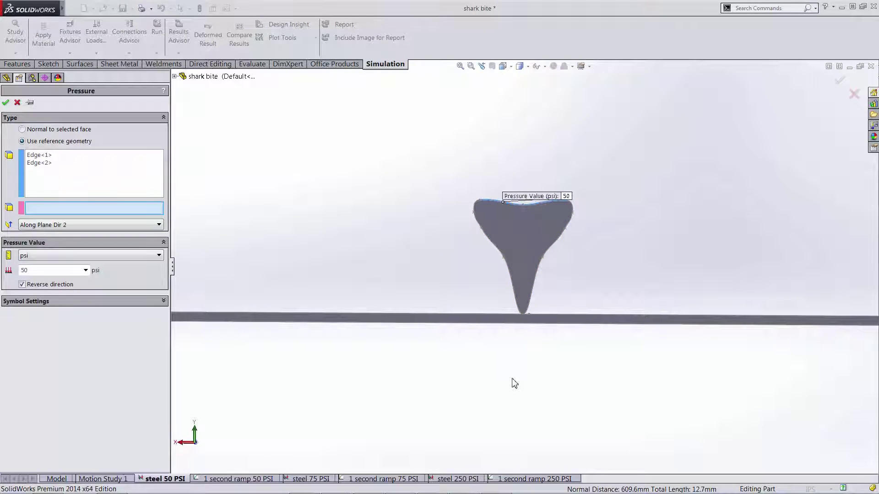
pyautogui.scroll(-6, 567, 267)
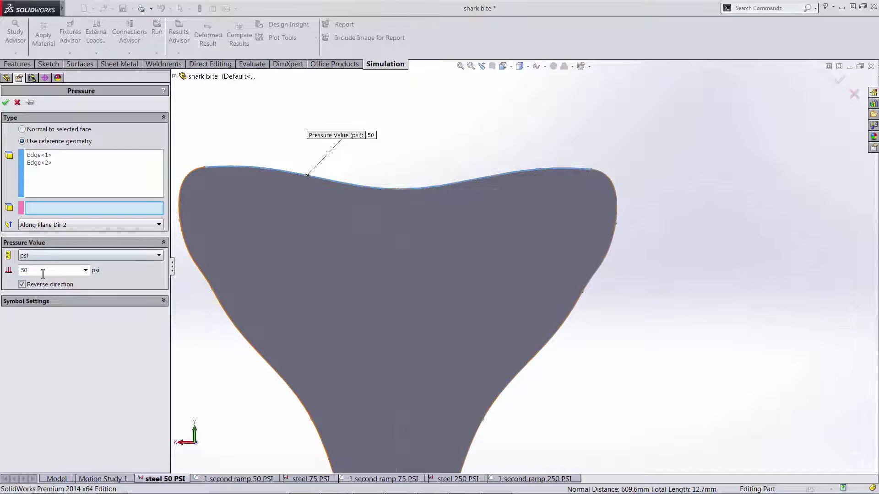
pyautogui.scroll(6, 501, 337)
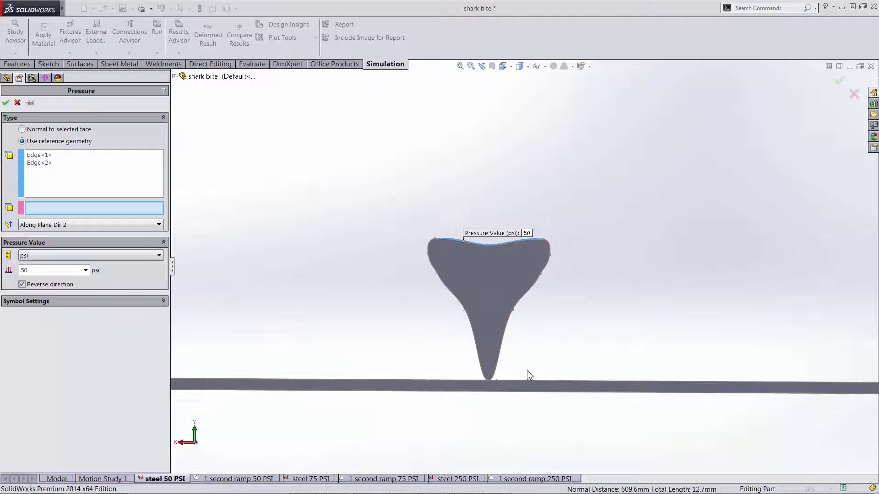
pyautogui.scroll(-4, 528, 373)
pyautogui.click(494, 369)
pyautogui.scroll(3, 527, 266)
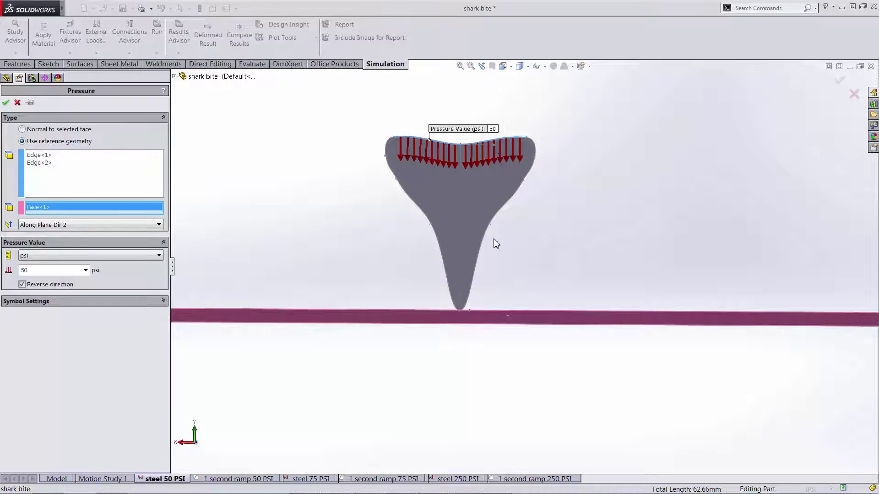
pyautogui.click(17, 102)
# Show the mesh of the steel 50 PSI study
pyautogui.click(26, 325)
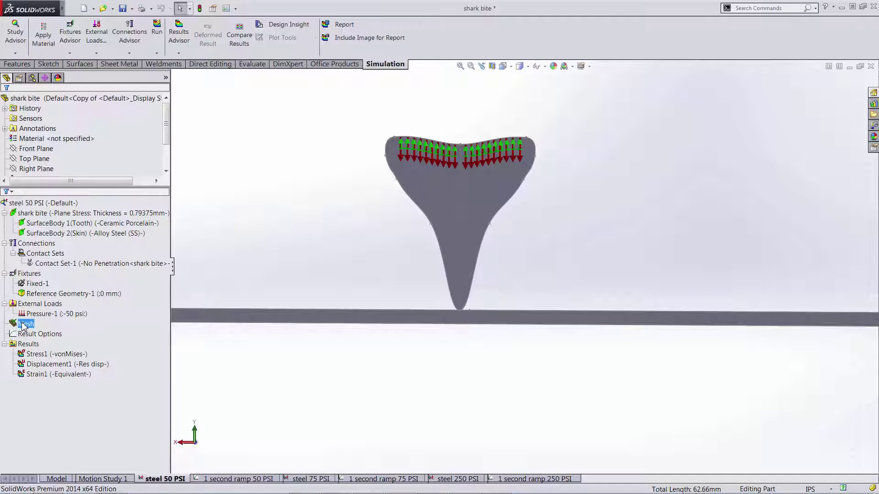
pyautogui.rightClick(24, 325)
pyautogui.click(41, 275)
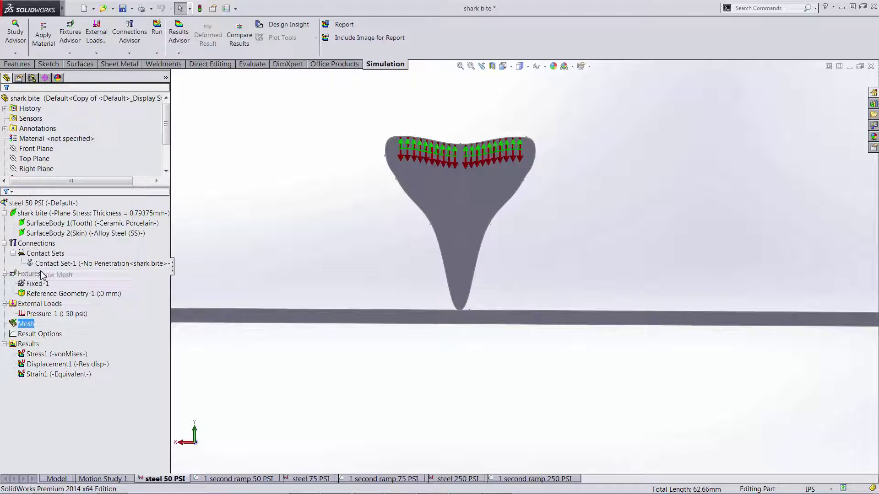
# Examine the mesh closely where the tooth tip meets the skin, and hide the mesh
pyautogui.scroll(-4, 485, 314)
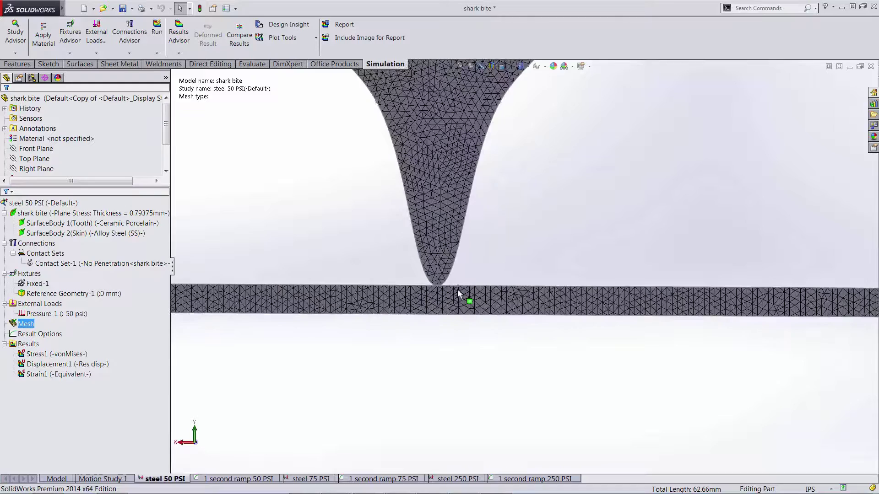
pyautogui.scroll(-4, 458, 293)
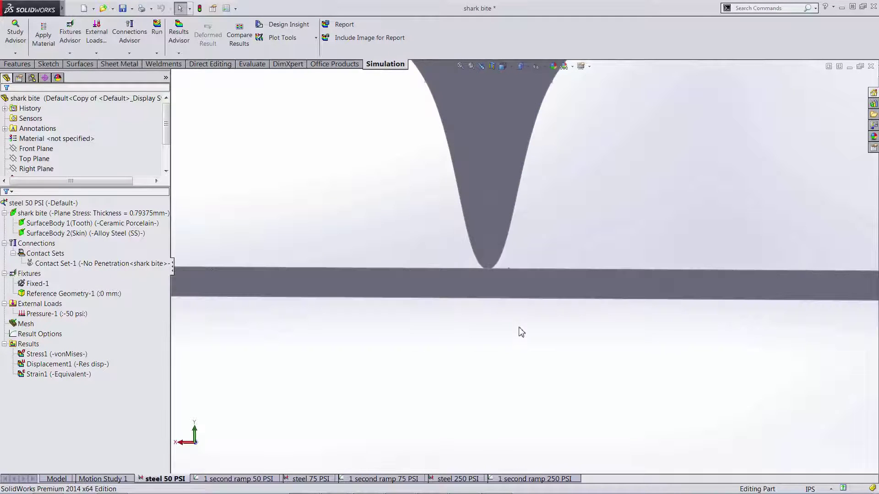
pyautogui.scroll(2, 521, 331)
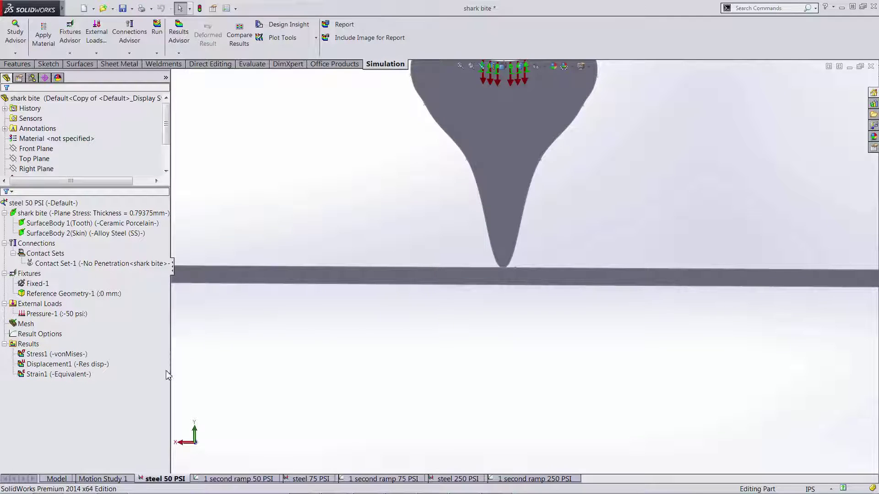
# Show the Stress1 von Mises plot of the steel 50 PSI study and inspect the deformed skin along its length
pyautogui.doubleClick(51, 354)
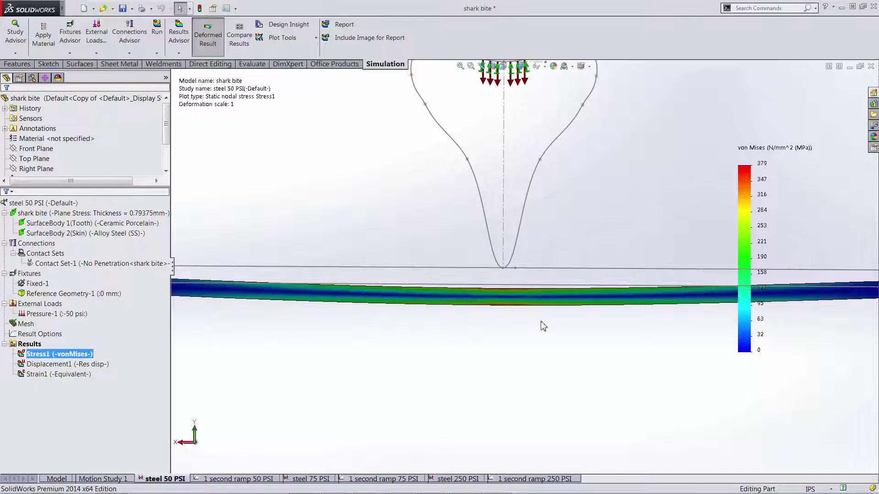
pyautogui.scroll(4, 548, 306)
pyautogui.scroll(2, 551, 305)
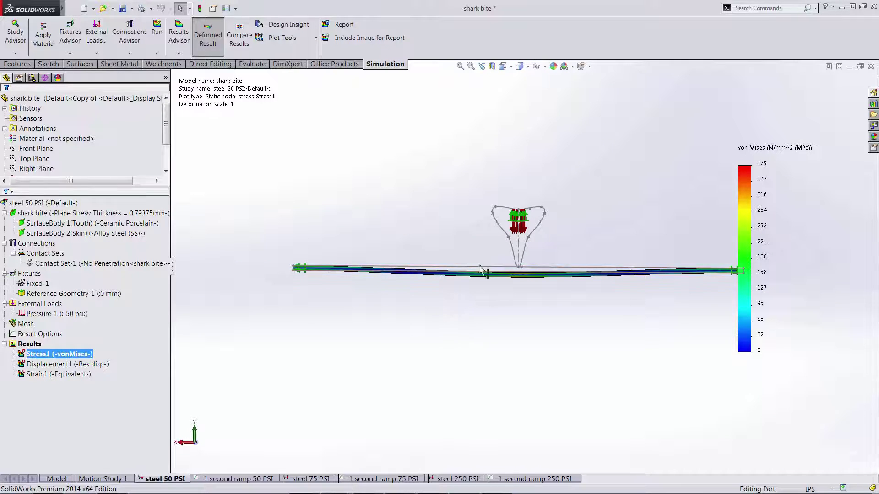
pyautogui.scroll(-2, 788, 176)
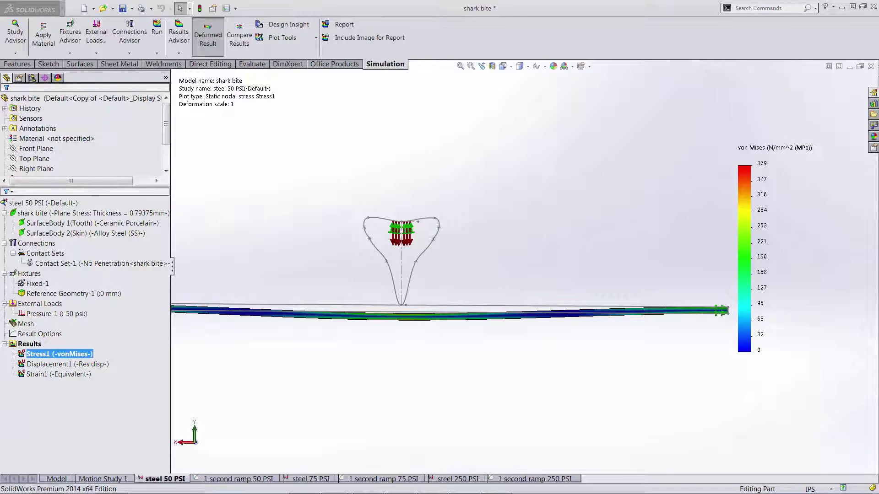
# Show the Stress2 von Mises plot of the 1 second ramp 50 PSI study and that of the 1 second ramp 75 PSI study
pyautogui.click(251, 480)
pyautogui.click(54, 378)
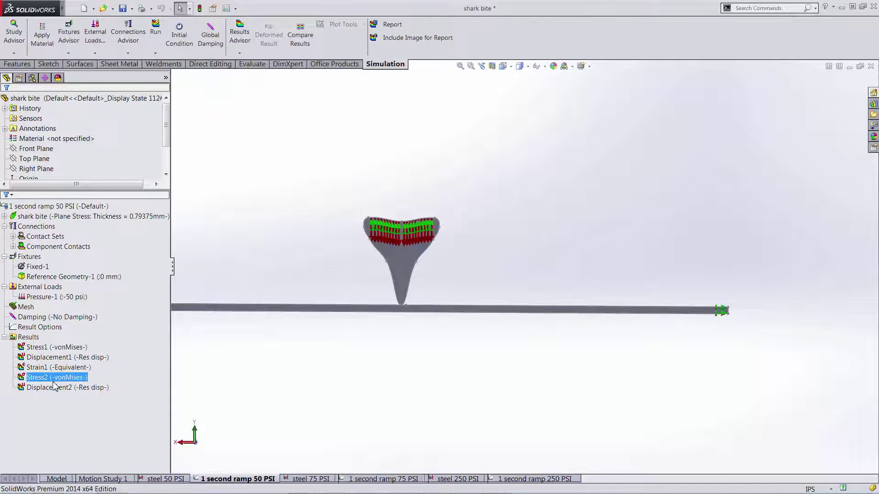
pyautogui.doubleClick(53, 379)
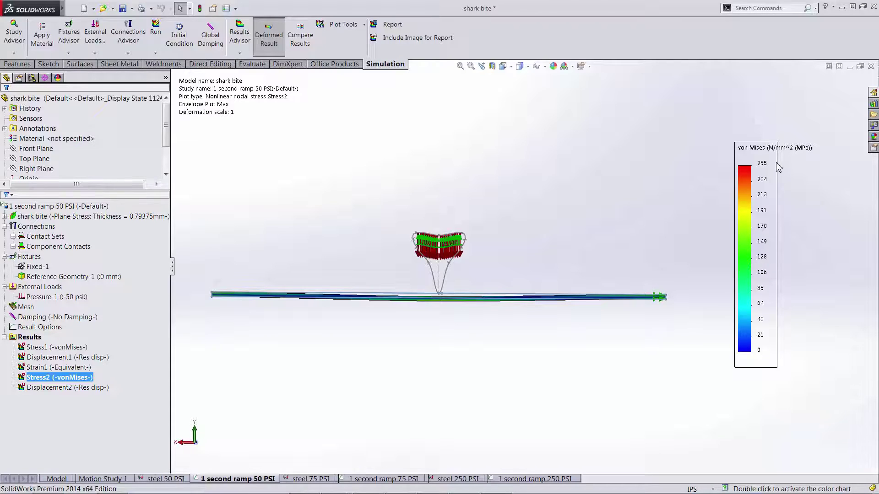
pyautogui.click(396, 479)
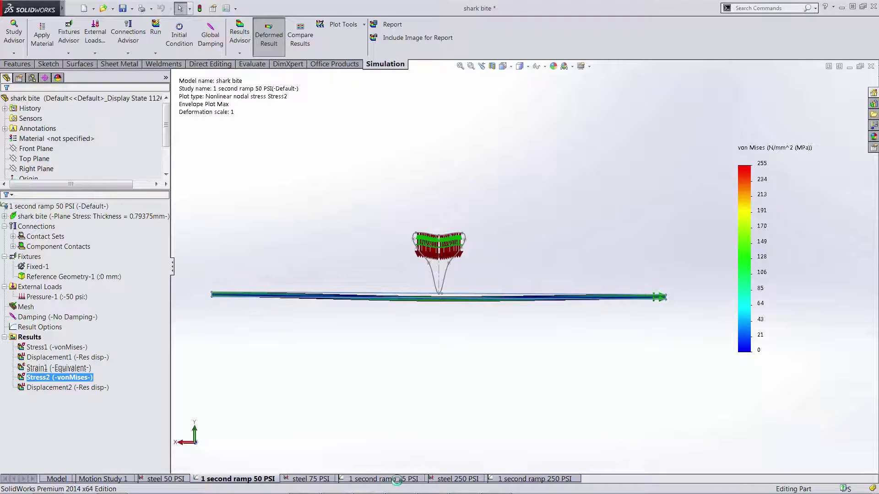
pyautogui.doubleClick(47, 378)
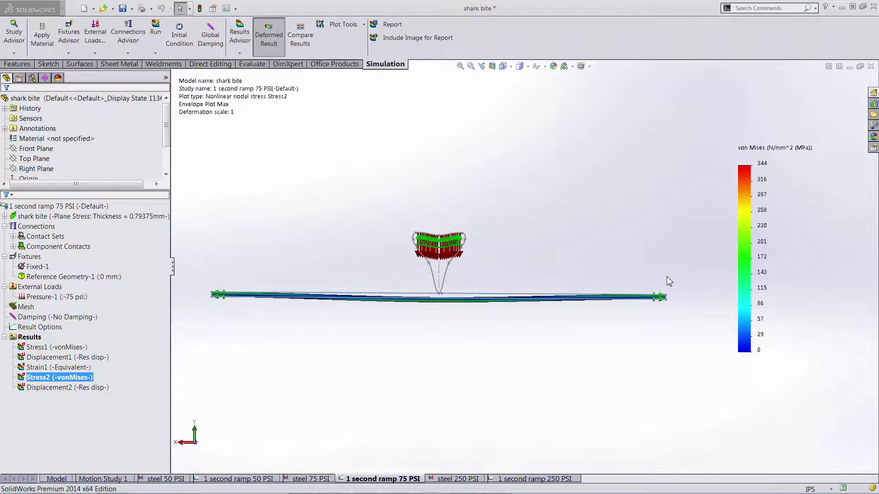
# Show the Stress2 von Mises plot of the 1 second ramp 250 PSI study, followed by its Displacement2 plot
pyautogui.click(534, 479)
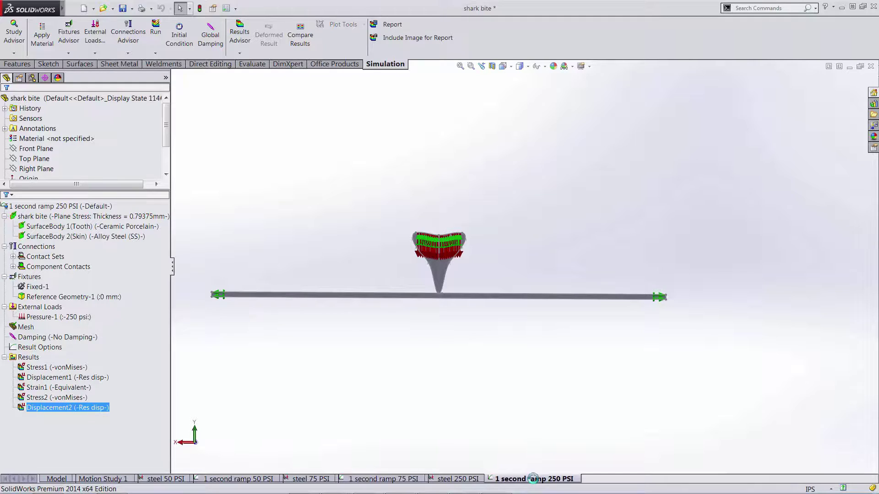
pyautogui.doubleClick(52, 398)
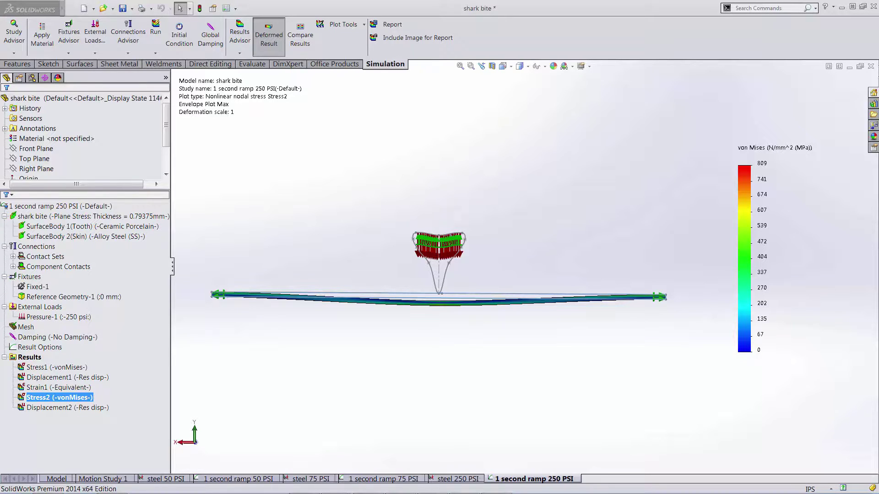
pyautogui.doubleClick(29, 407)
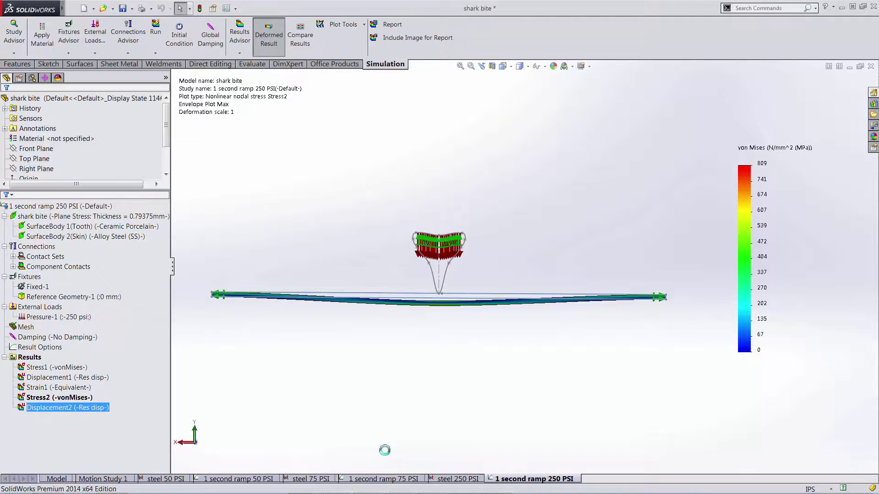